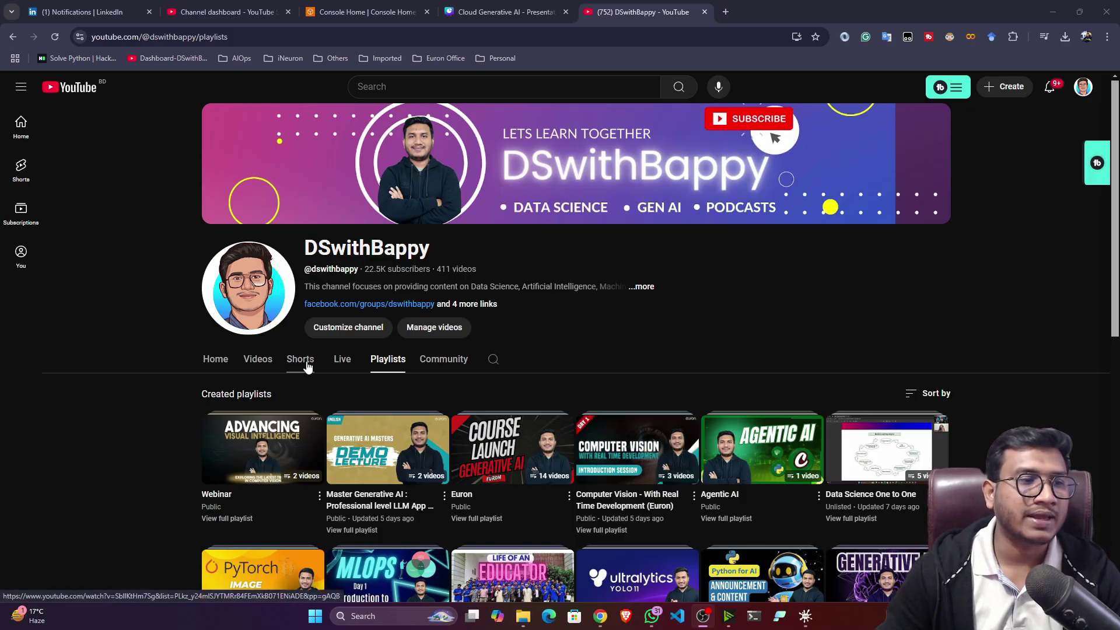
# Step: From the channel's Videos list, open the Agentic AI video in a new tab and pause it
pyautogui.click(257, 360)
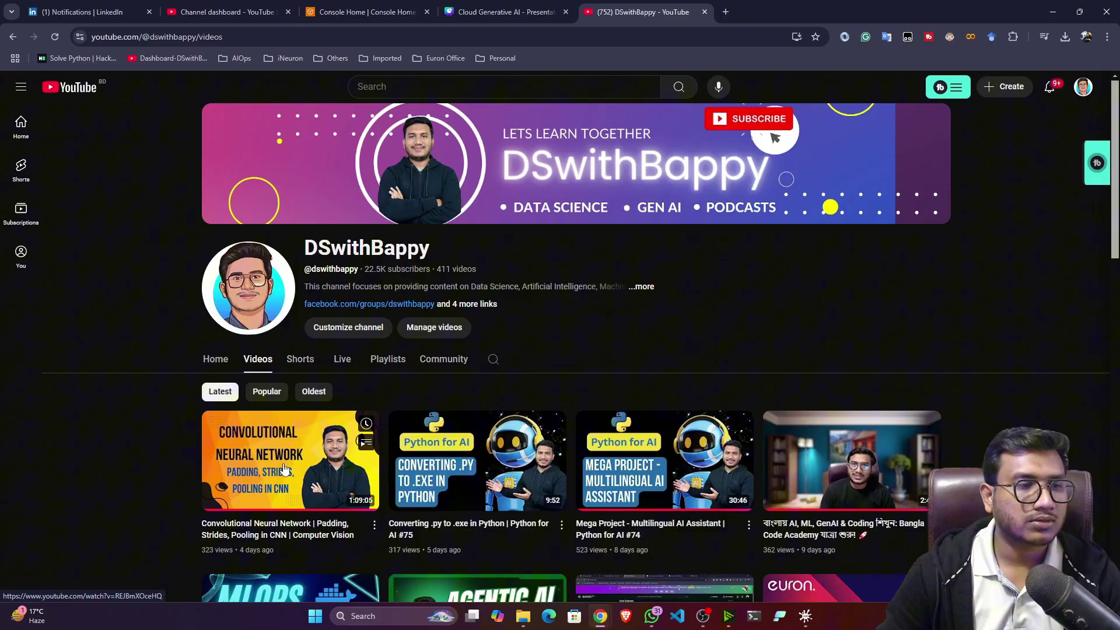
pyautogui.rightClick(281, 463)
pyautogui.scroll(-2, 499, 559)
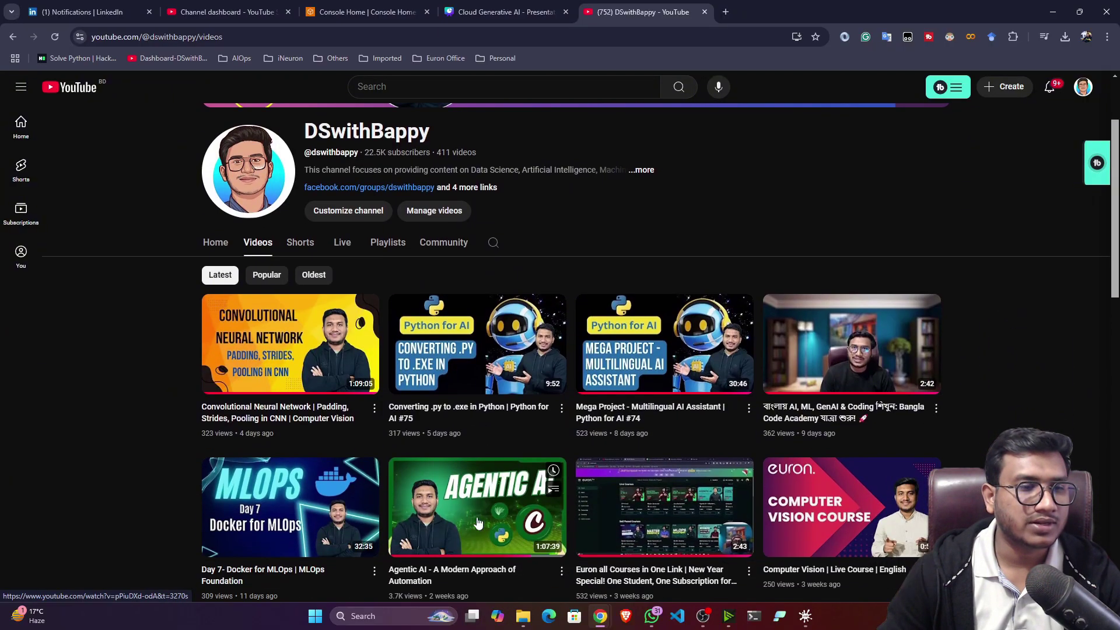
pyautogui.rightClick(472, 526)
pyautogui.click(507, 242)
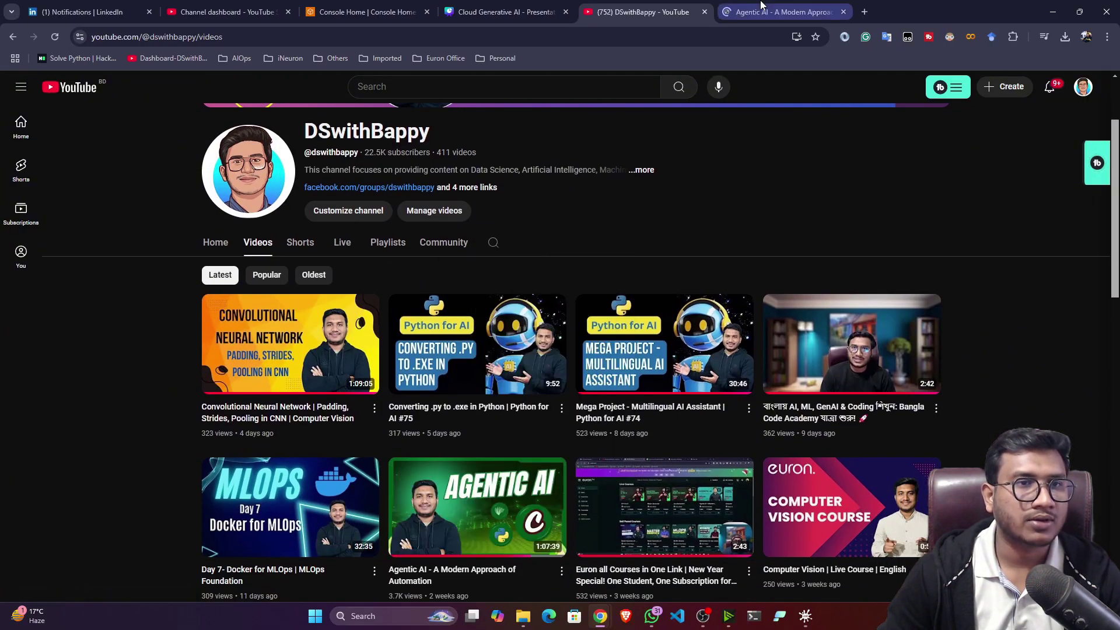
pyautogui.hotkey('ctrl', 'Tab')
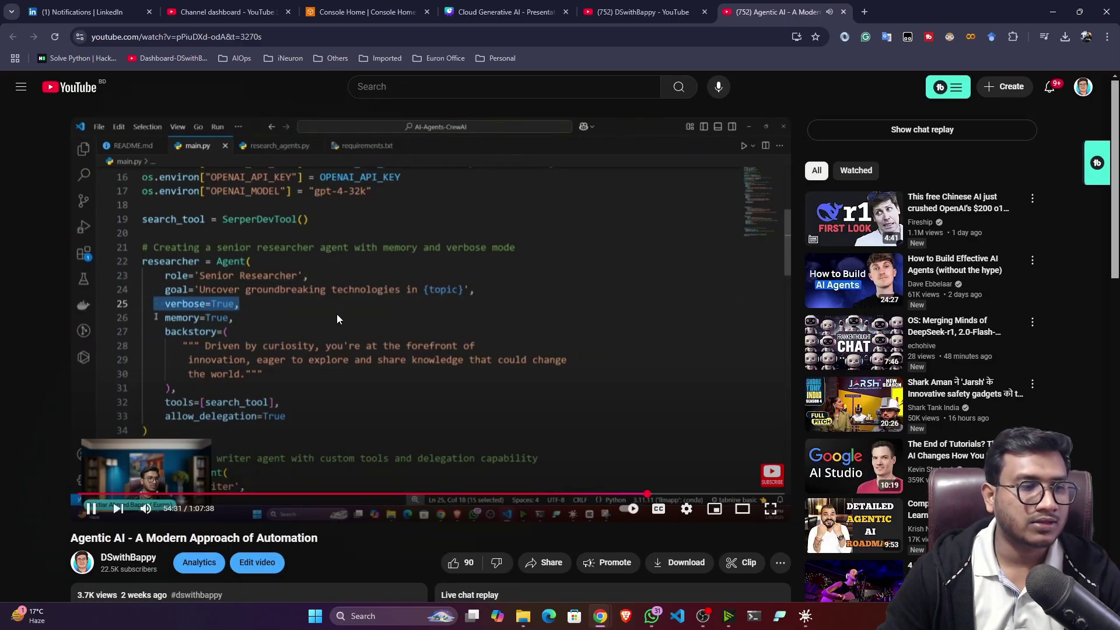
pyautogui.click(350, 321)
pyautogui.scroll(-3, 197, 313)
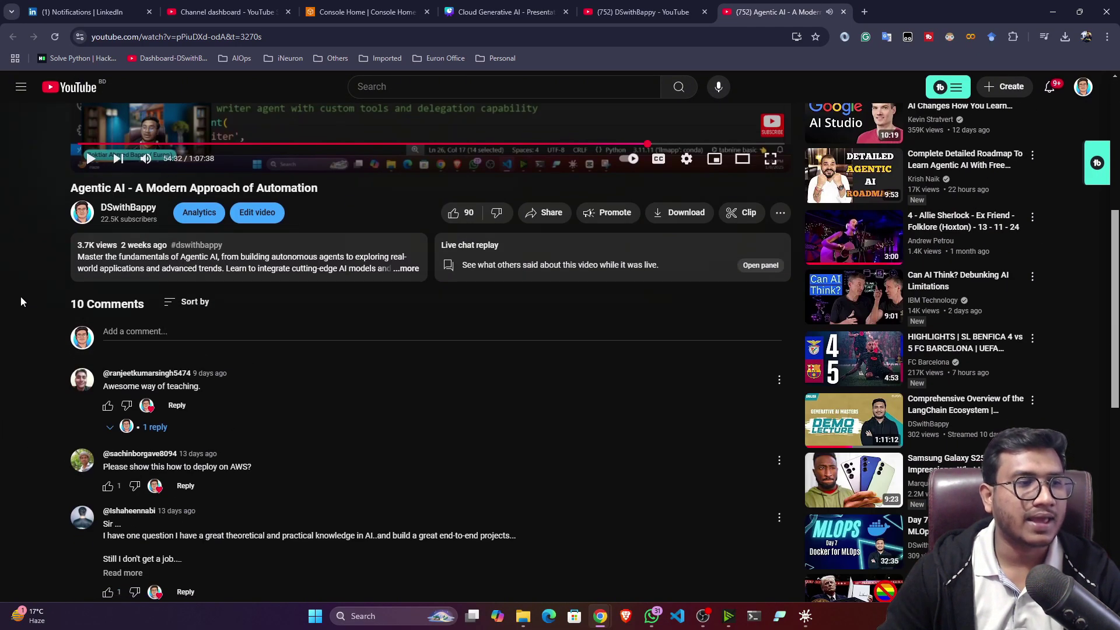
pyautogui.scroll(-2, 20, 297)
pyautogui.scroll(-2, 52, 466)
pyautogui.scroll(3, 12, 448)
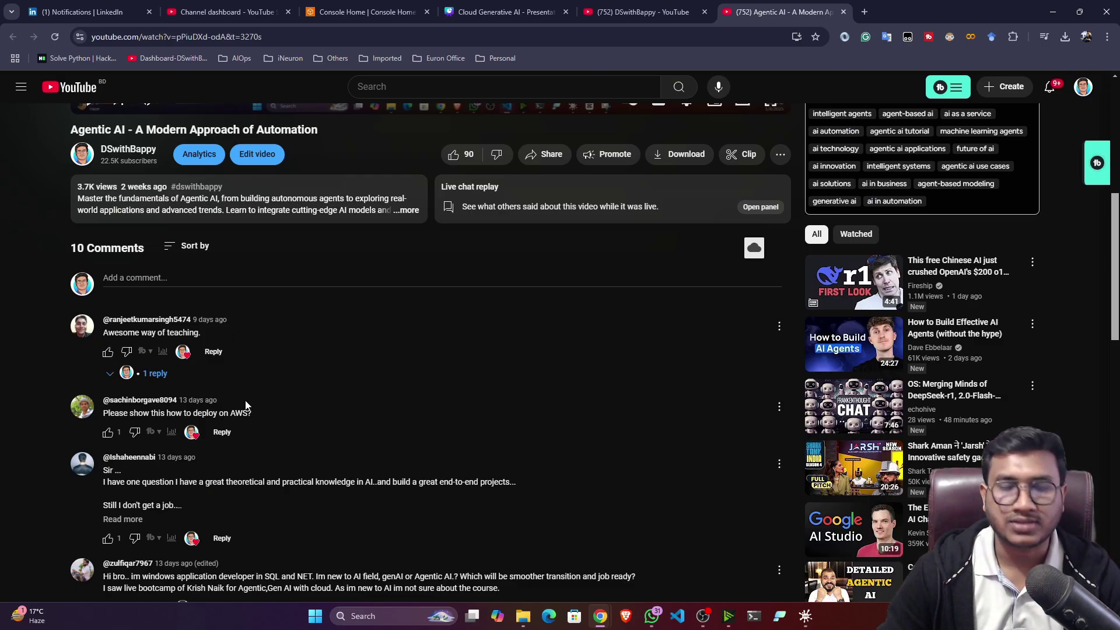
pyautogui.scroll(2, 35, 433)
pyautogui.scroll(1, 25, 431)
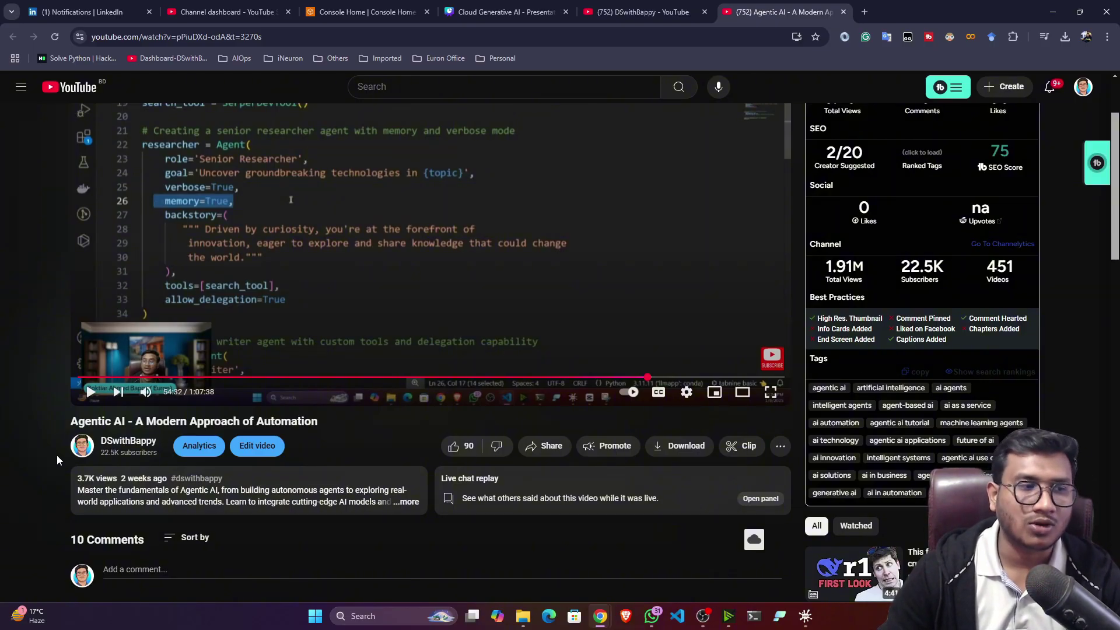
pyautogui.scroll(2, 655, 274)
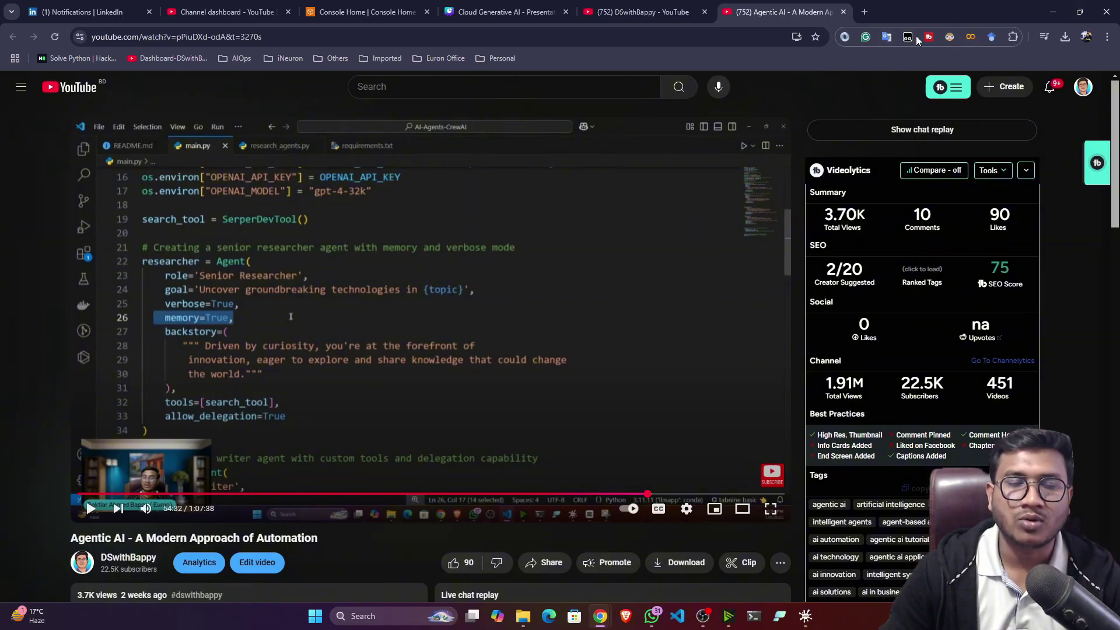
# Step: Open the Plugins extension's store page, show and hide the drawing board, then return to the video tab
pyautogui.click(898, 37)
pyautogui.scroll(-2, 341, 482)
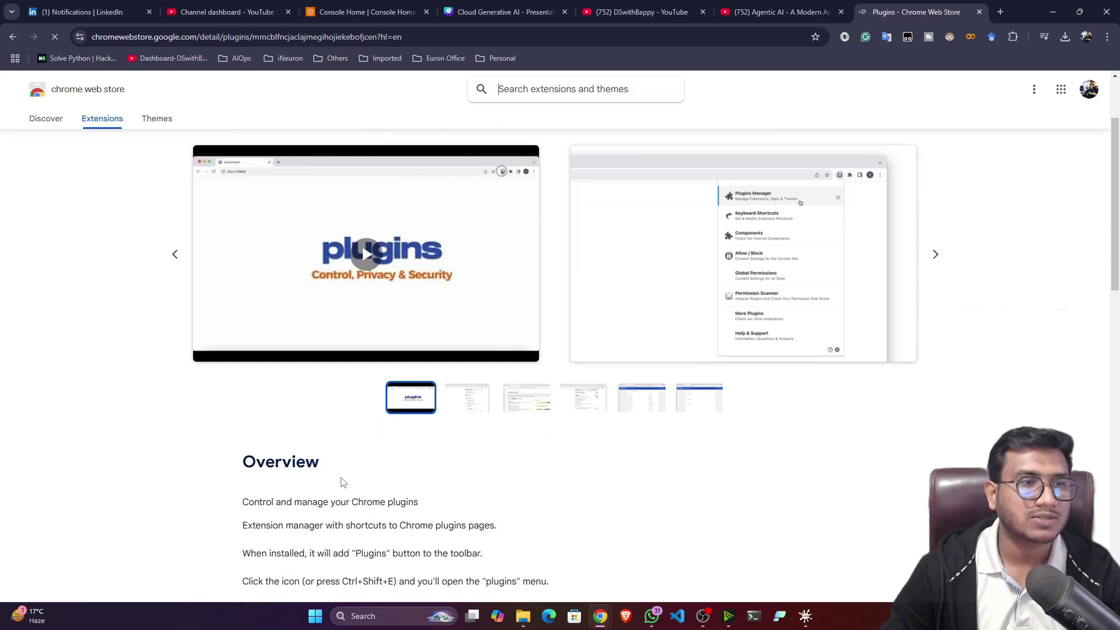
pyautogui.click(804, 616)
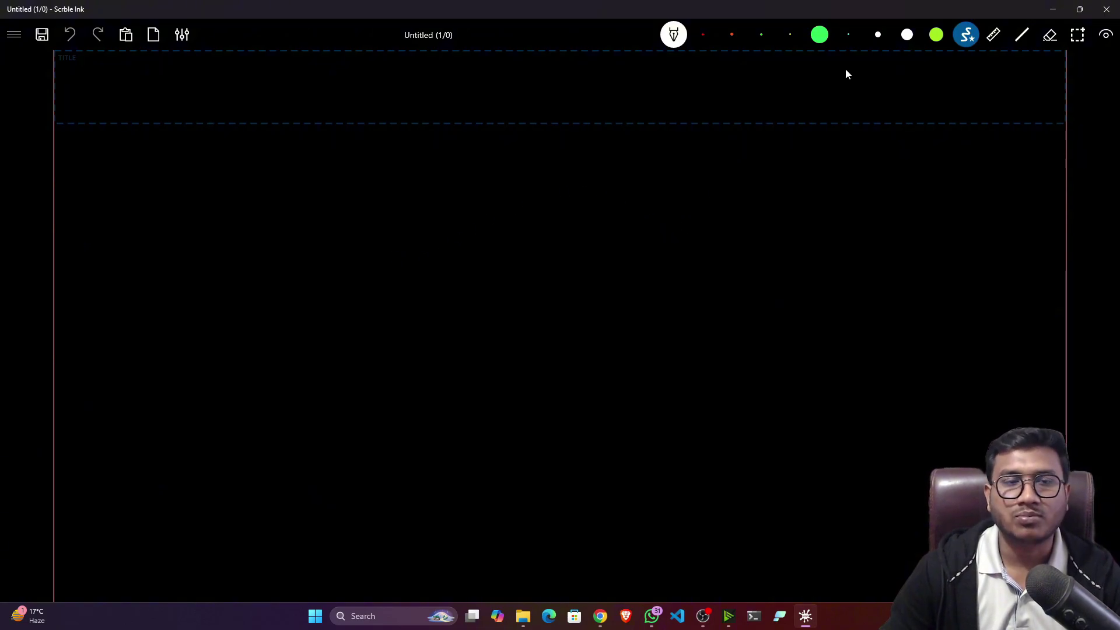
pyautogui.click(1053, 9)
pyautogui.click(766, 11)
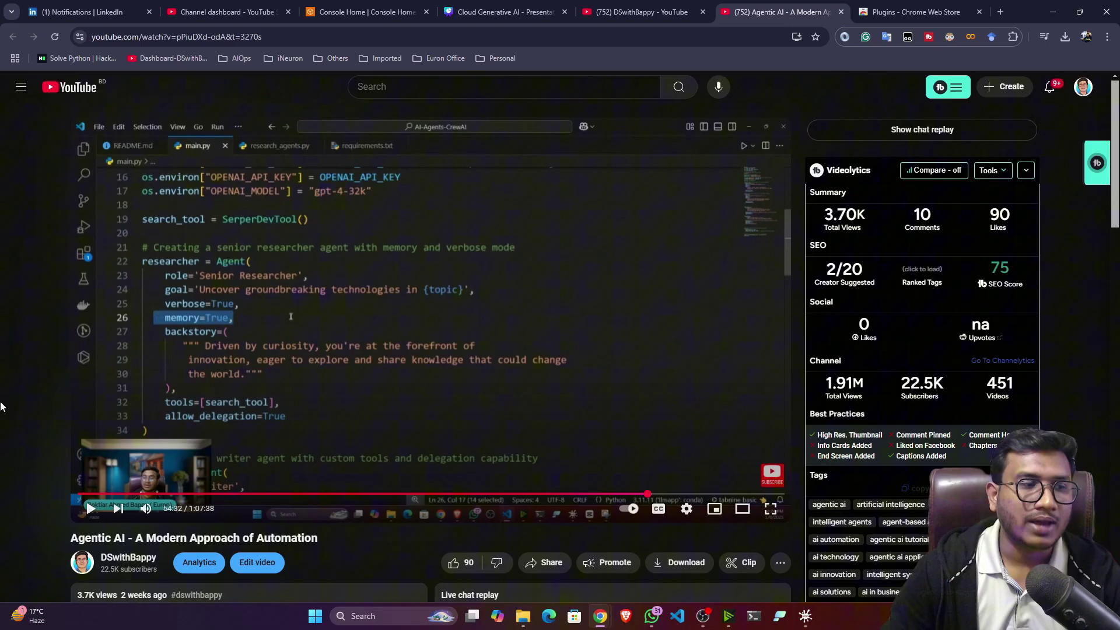
pyautogui.scroll(-3, 33, 297)
pyautogui.scroll(3, 32, 297)
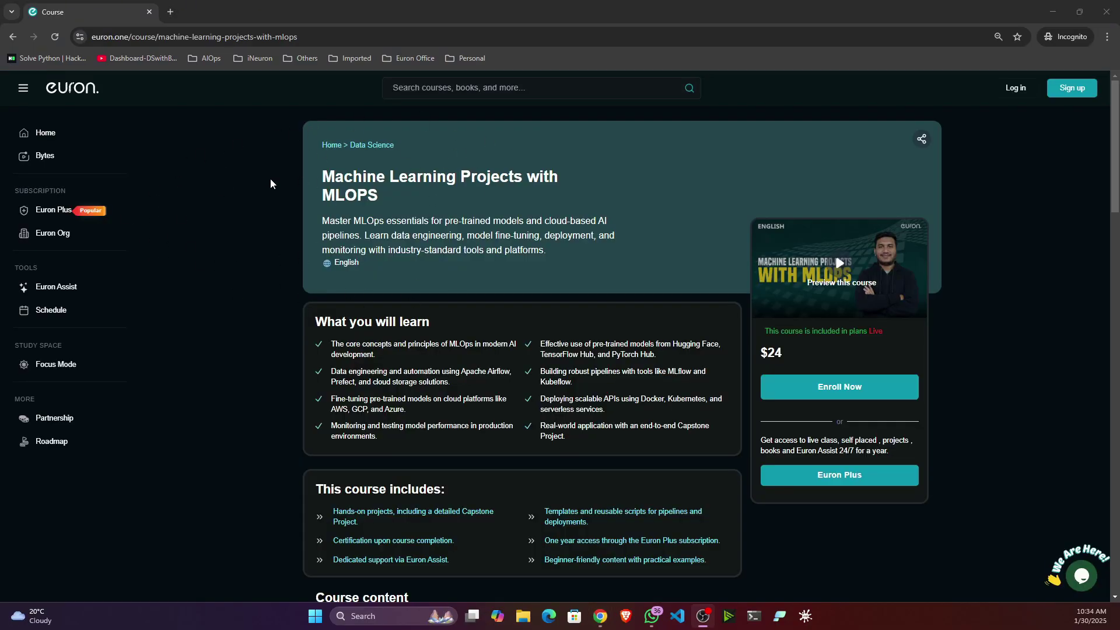
pyautogui.scroll(-3, 264, 272)
pyautogui.scroll(3, 263, 267)
# Step: Highlight the $24 price on the Machine Learning Projects with MLOPS course page
pyautogui.moveTo(748, 353); pyautogui.dragTo(815, 355)
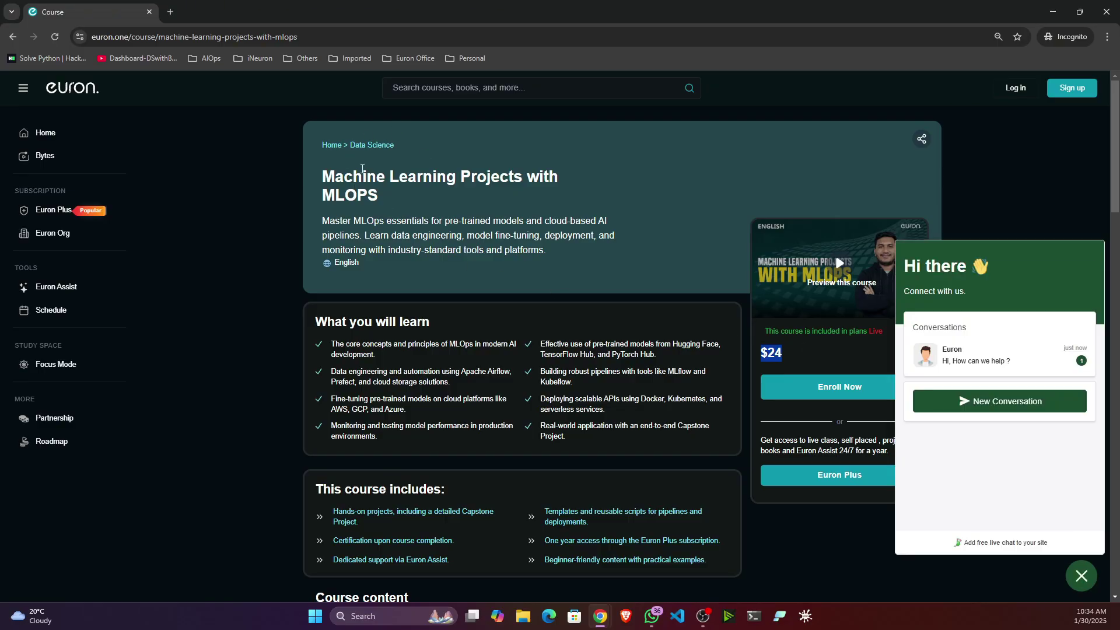
# Step: Open the Euron Plus subscription plan page with its ₹2999 yearly offer
pyautogui.click(53, 210)
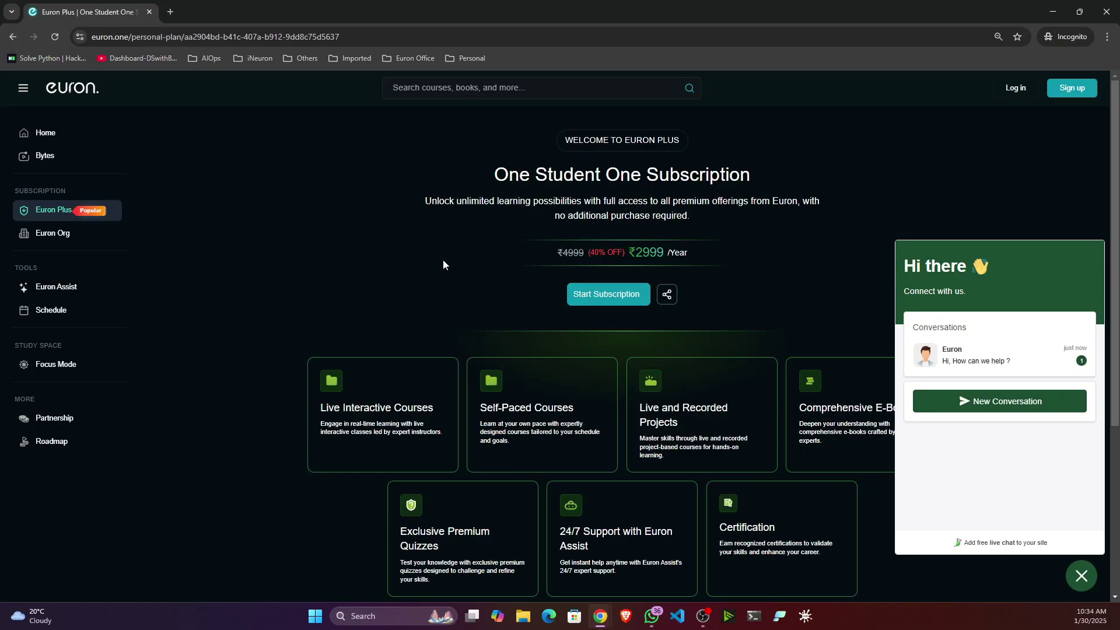